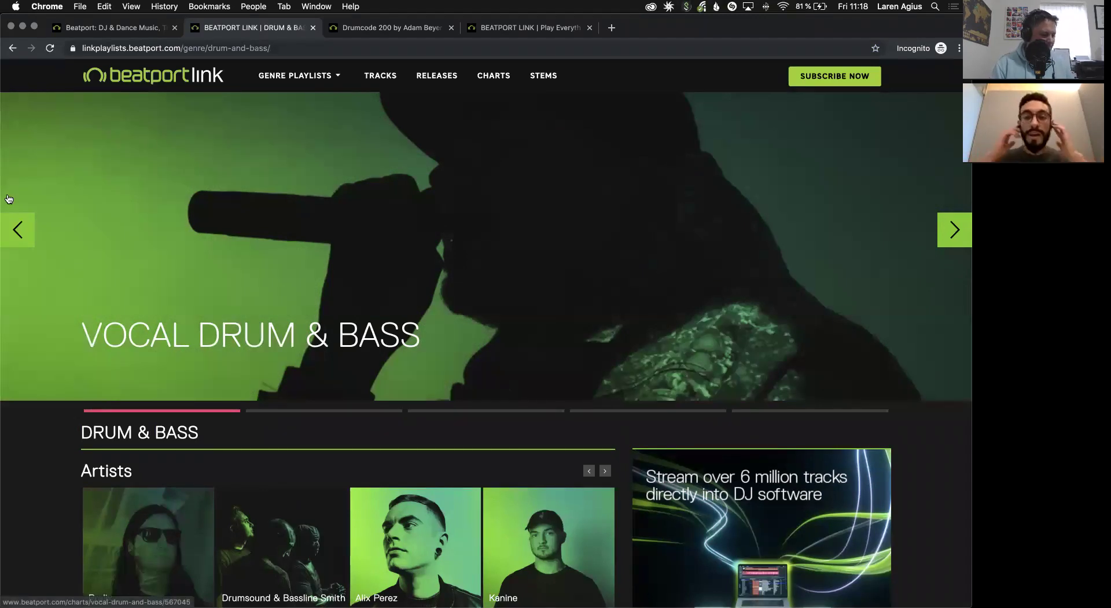
- Open the Liquid Drum & Bass chart featured on the Beatport LINK Drum & Bass genre page
scroll(164, 277, down, 3)
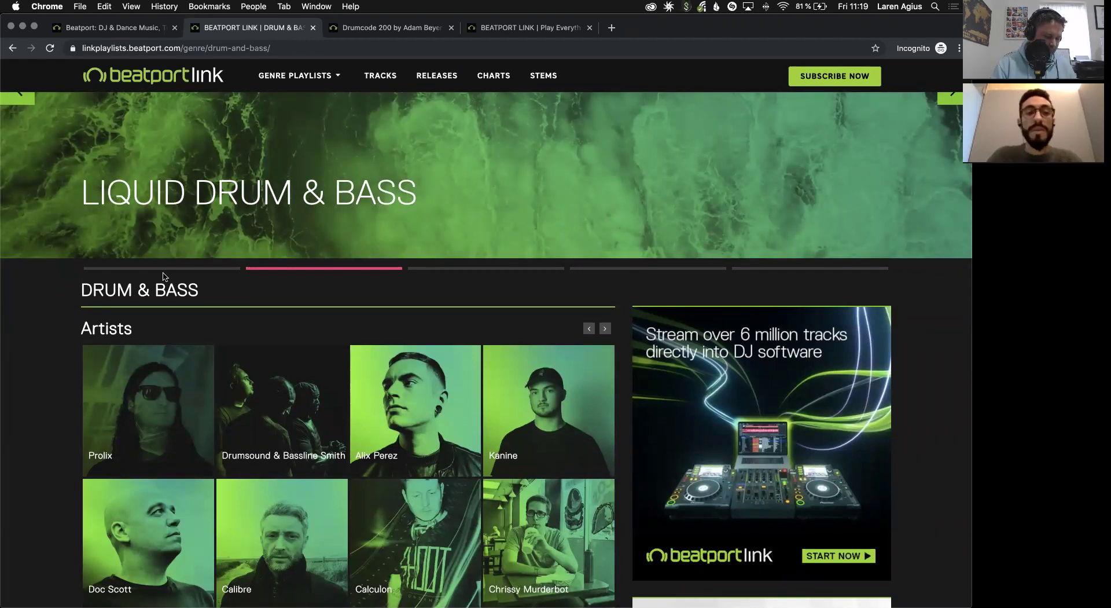
scroll(164, 277, down, 1)
scroll(345, 193, up, 2)
click(347, 194)
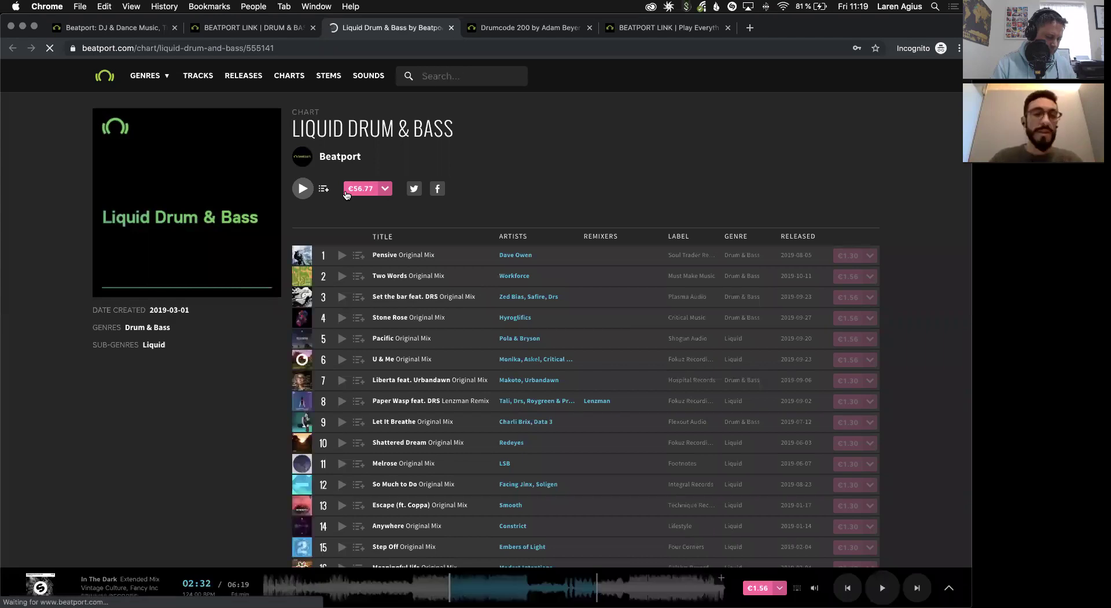
- Add the whole chart to a newly created playlist named Liquid Drum & Bass and save it
click(386, 188)
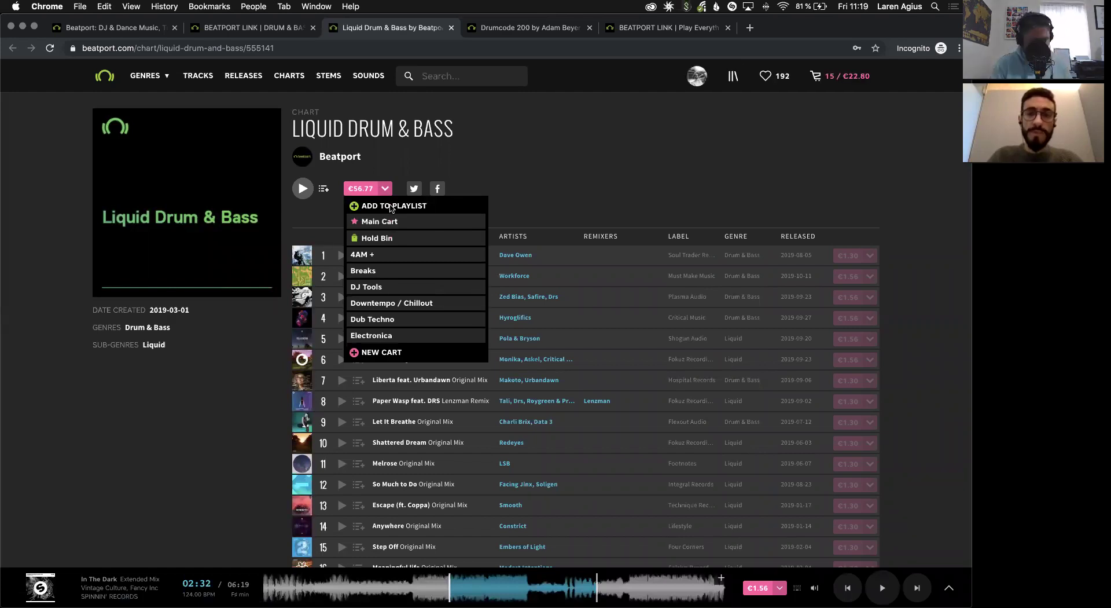
click(391, 207)
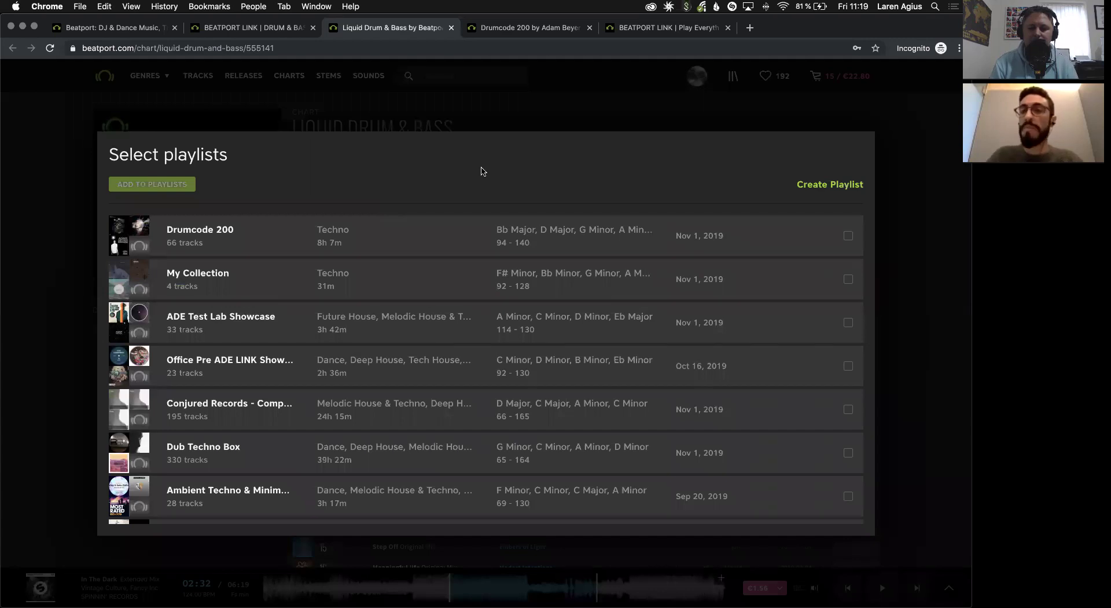
click(799, 184)
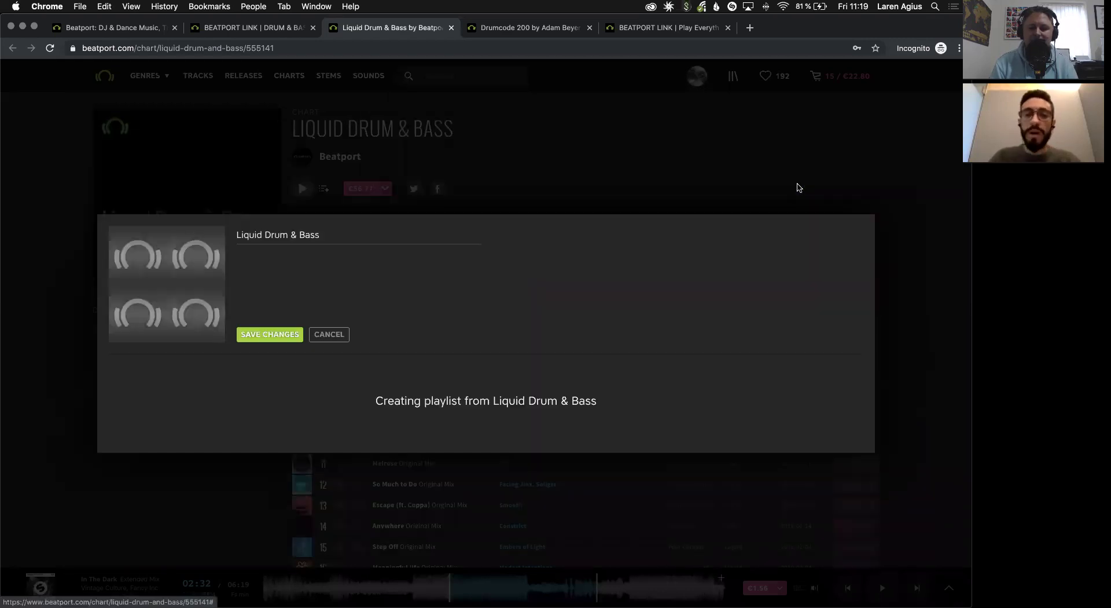
click(288, 334)
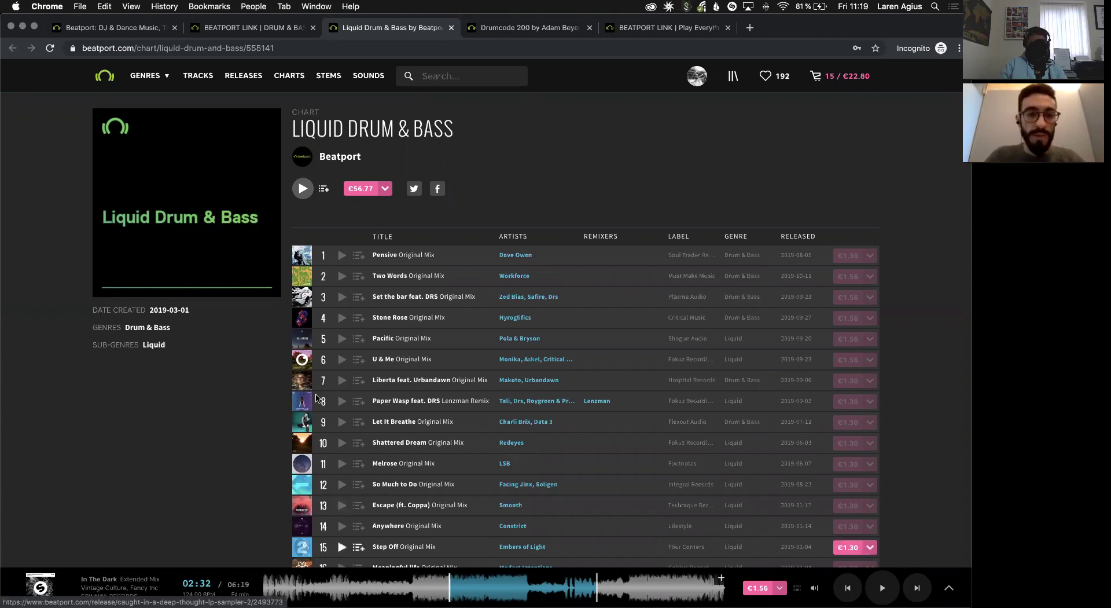
- Switch to rekordbox, expand the Beatport playlists and show the tracks in My Collection
key(ctrl+Up)
click(280, 404)
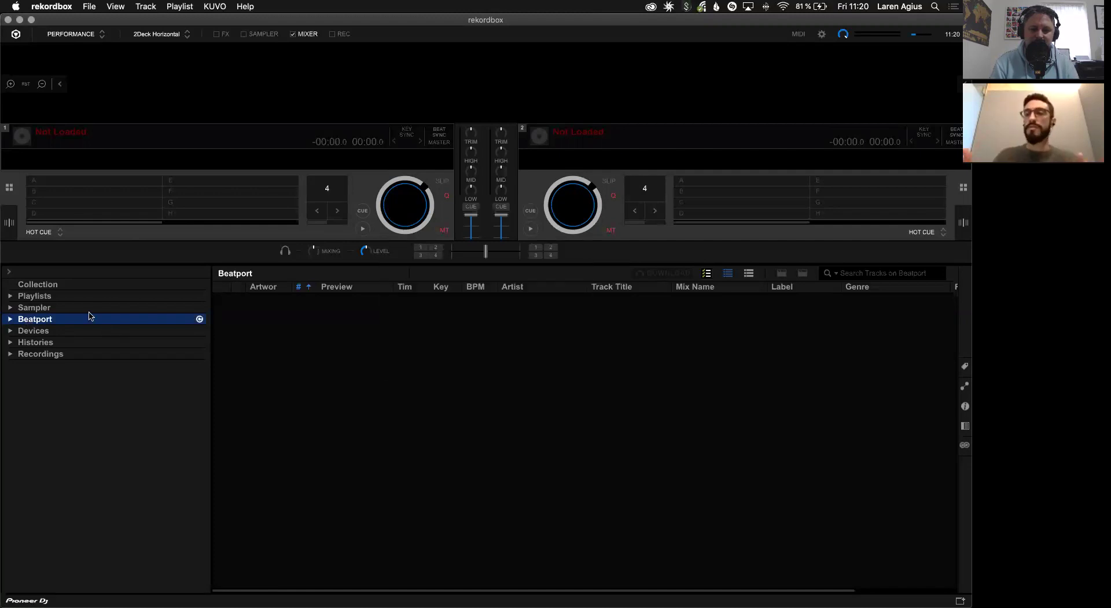
click(10, 319)
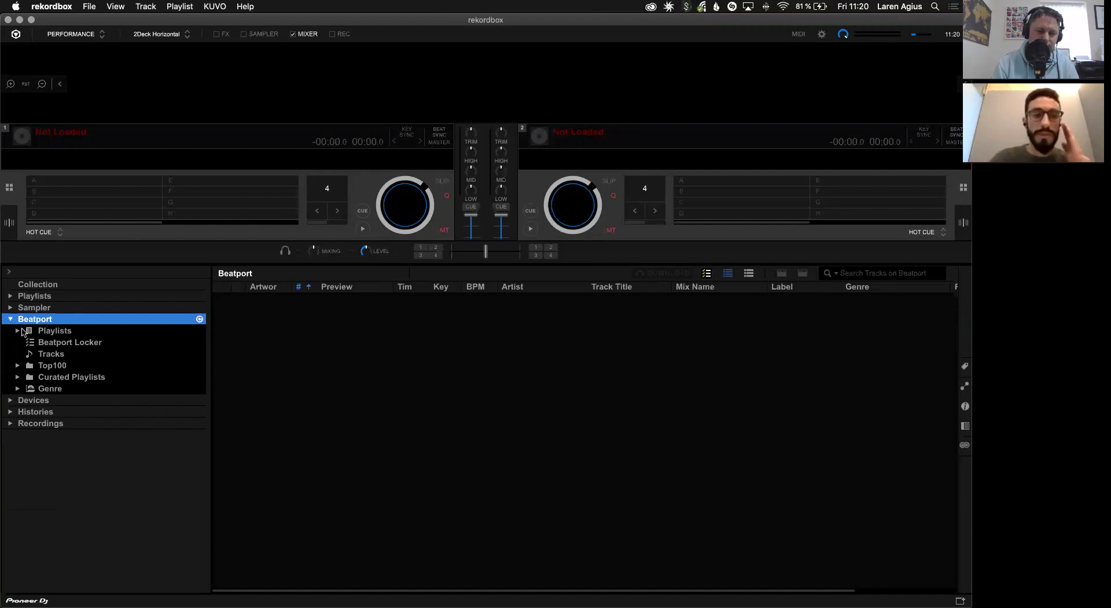
click(17, 331)
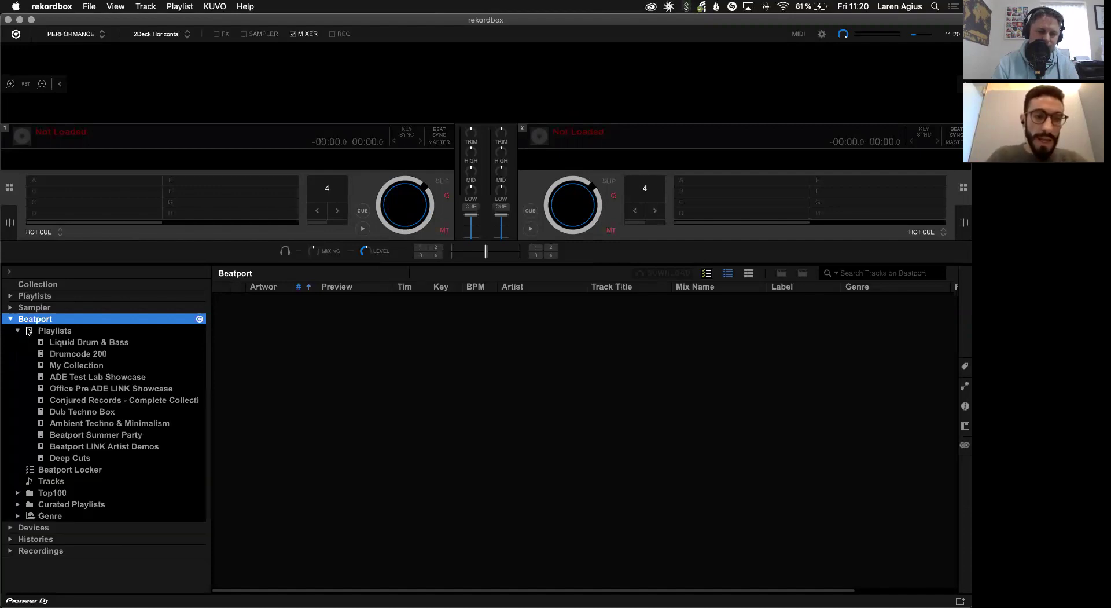
click(88, 368)
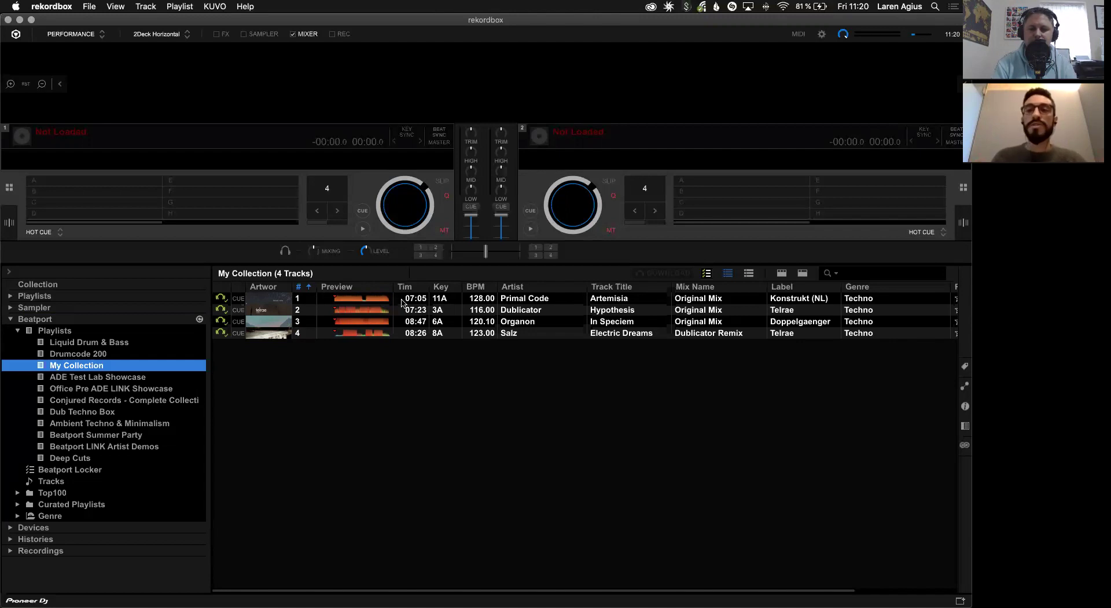
- Import the first four tracks of the Beatport playlist Drumcode 200 into the rekordbox collection
click(97, 354)
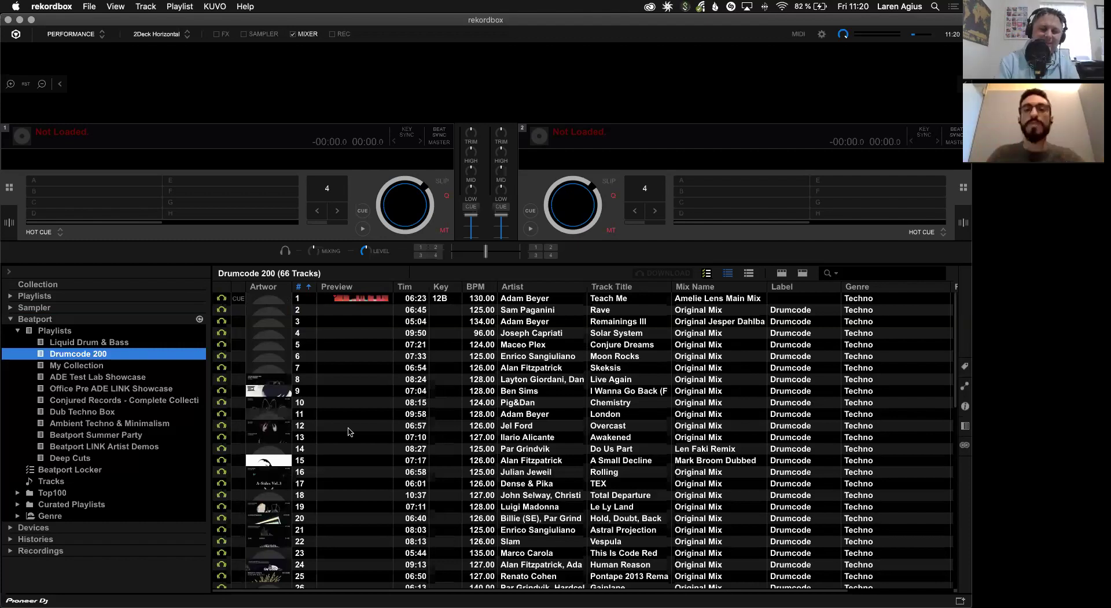
click(517, 336)
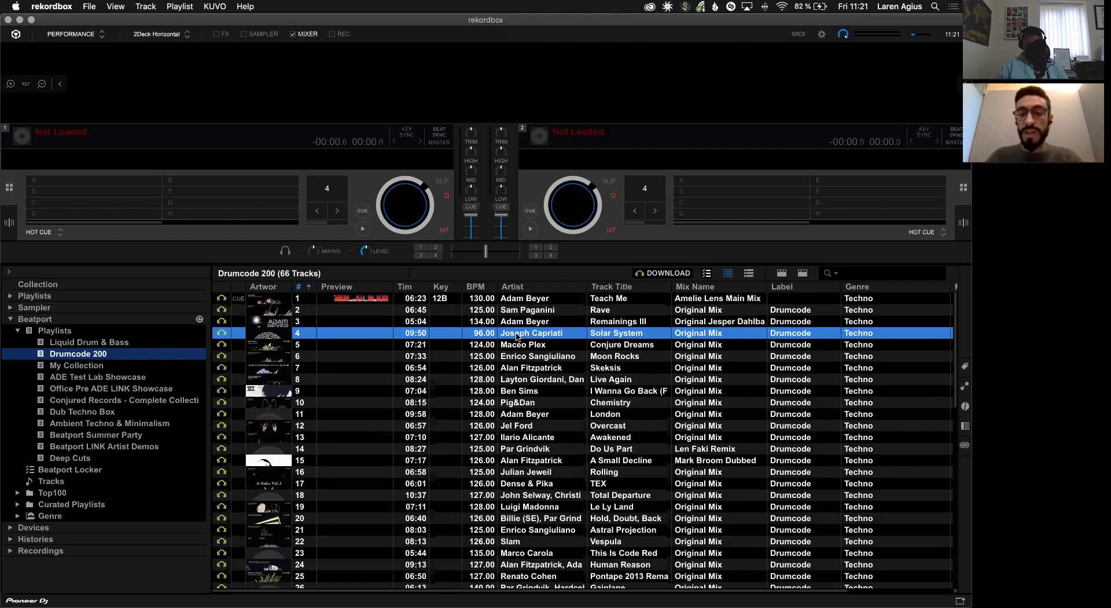
click(530, 300)
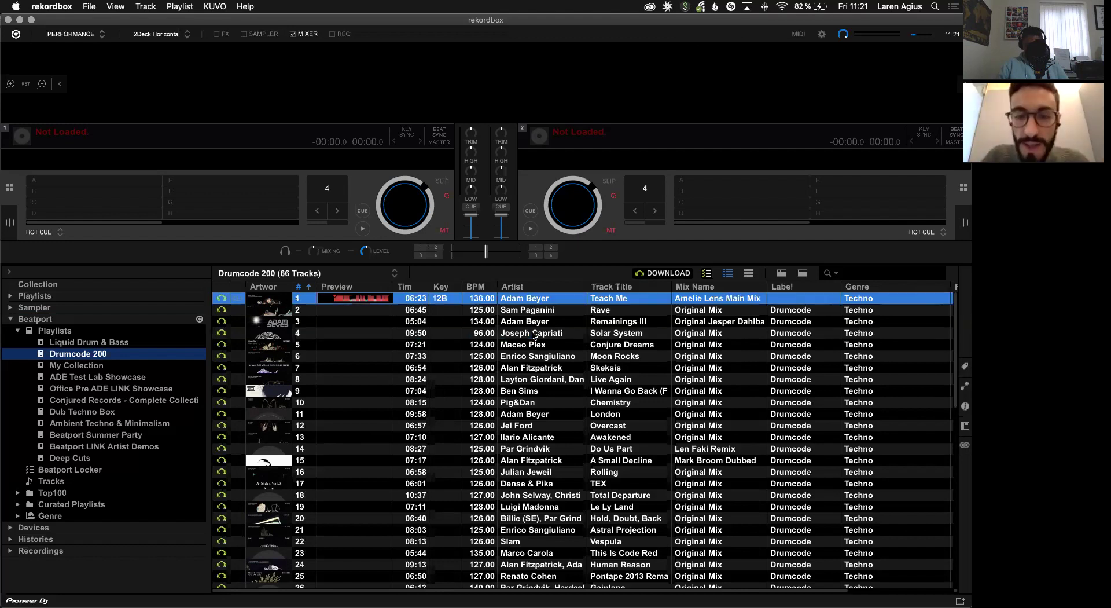
shift+click(533, 335)
right_click(422, 334)
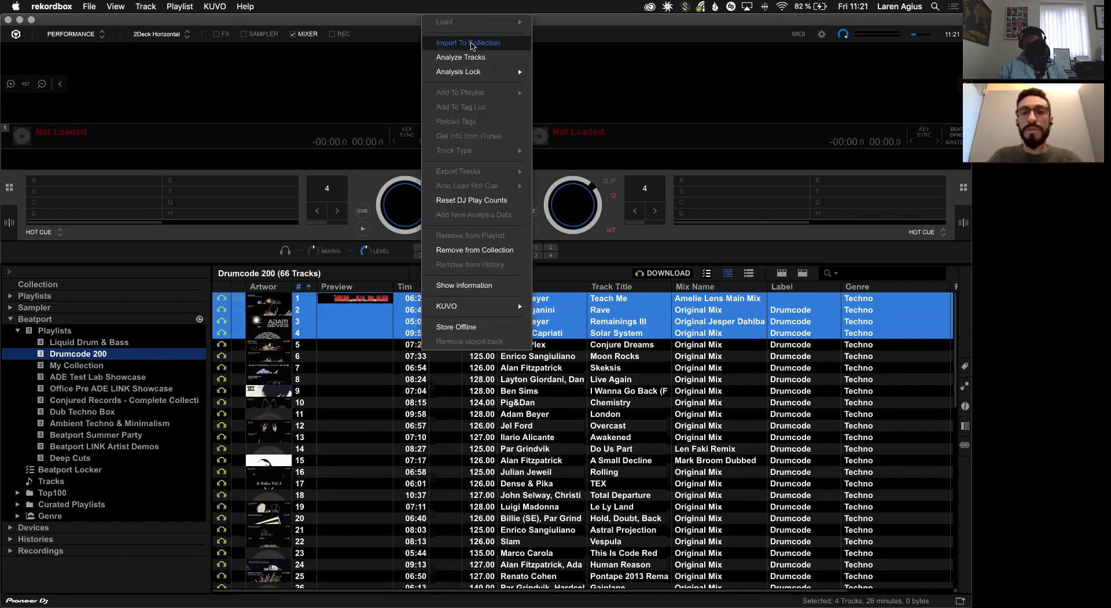
click(472, 43)
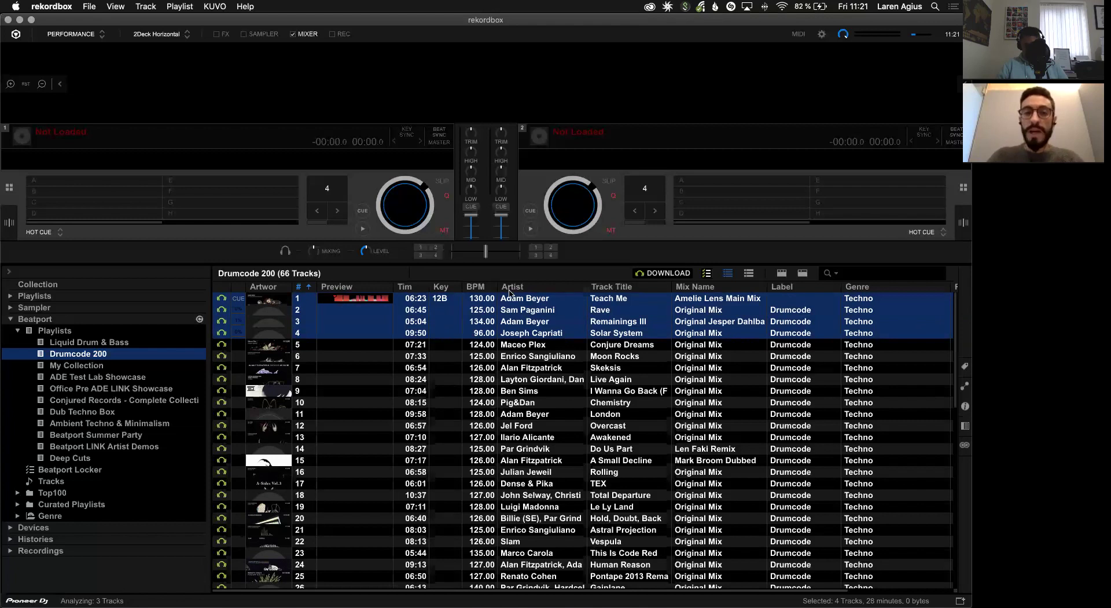
- Load Conjure Dreams from Drumcode 200 onto deck 1, lower that channel's fader and play the track
click(517, 322)
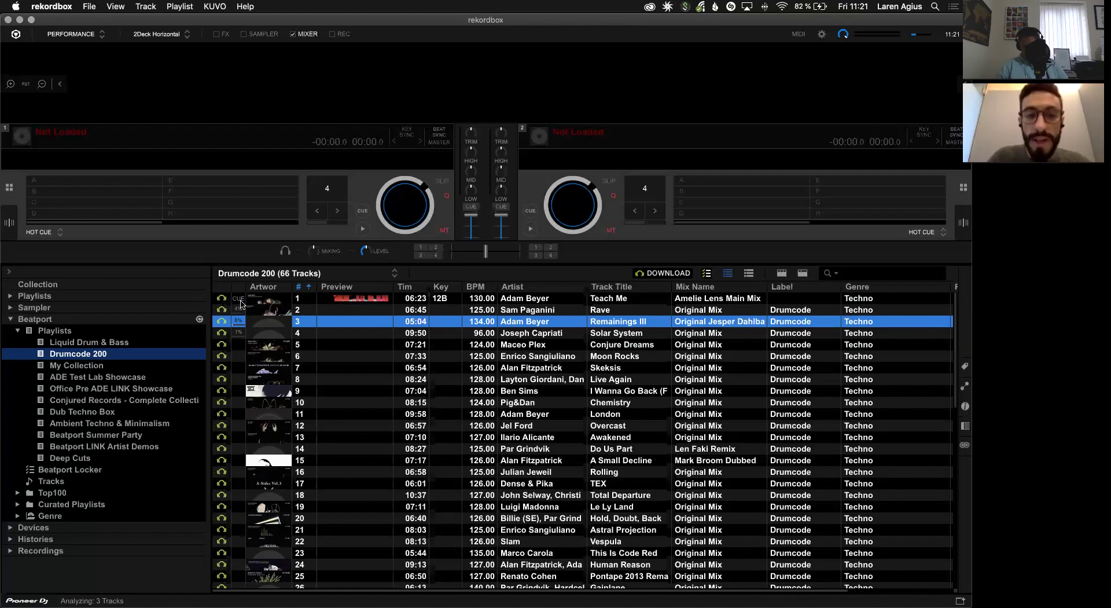
click(538, 346)
drag(539, 346, 317, 194)
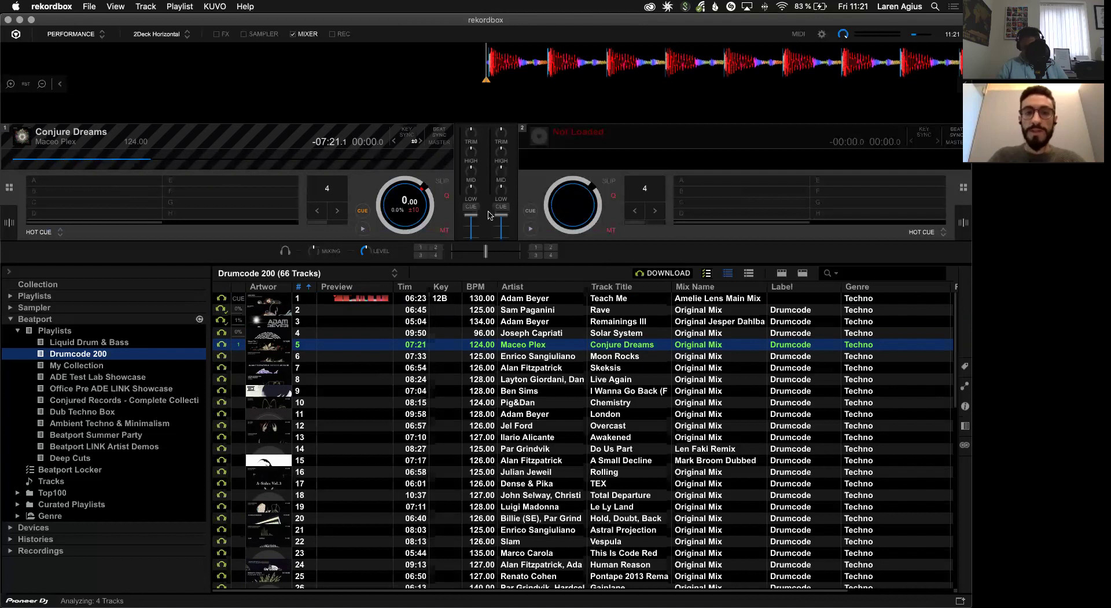
click(473, 237)
key(z)
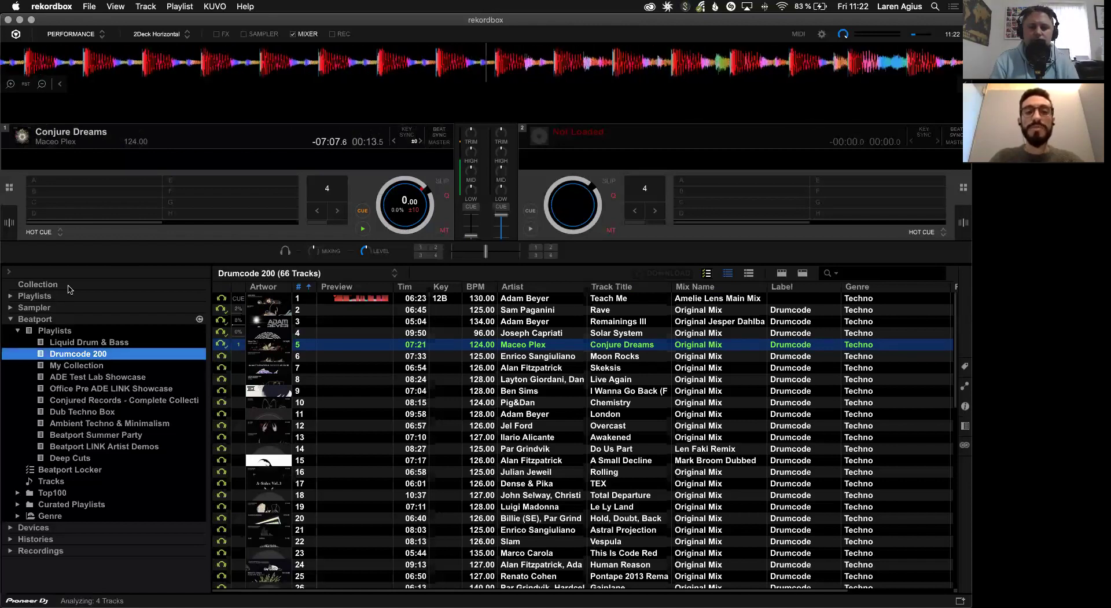
- Load Acid Hangover from the local 2019 radio show playlist 19.09 PB onto deck 2
click(38, 285)
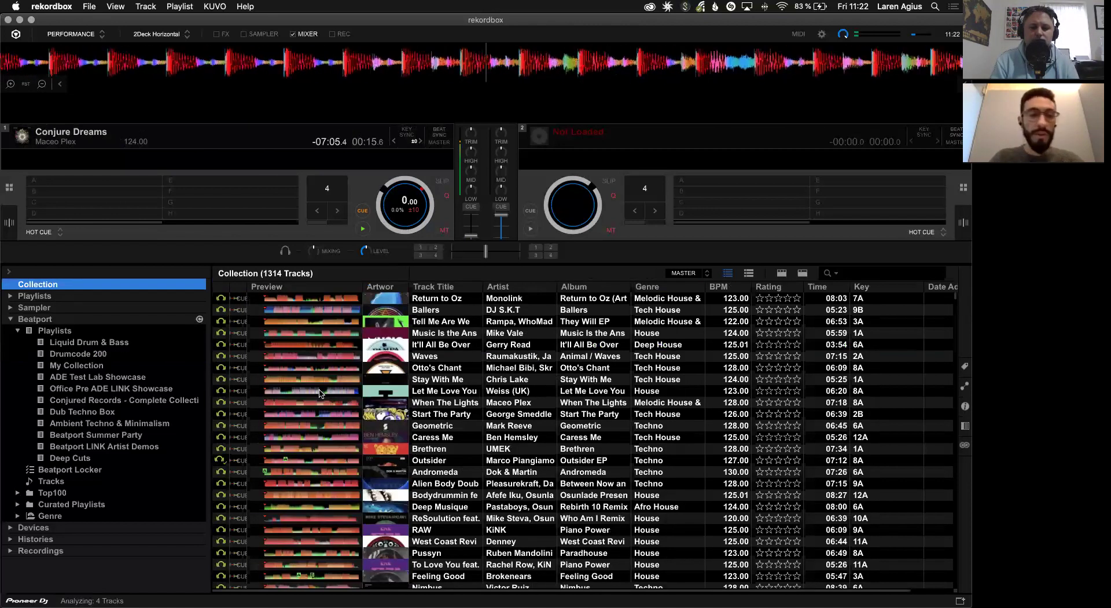
click(10, 296)
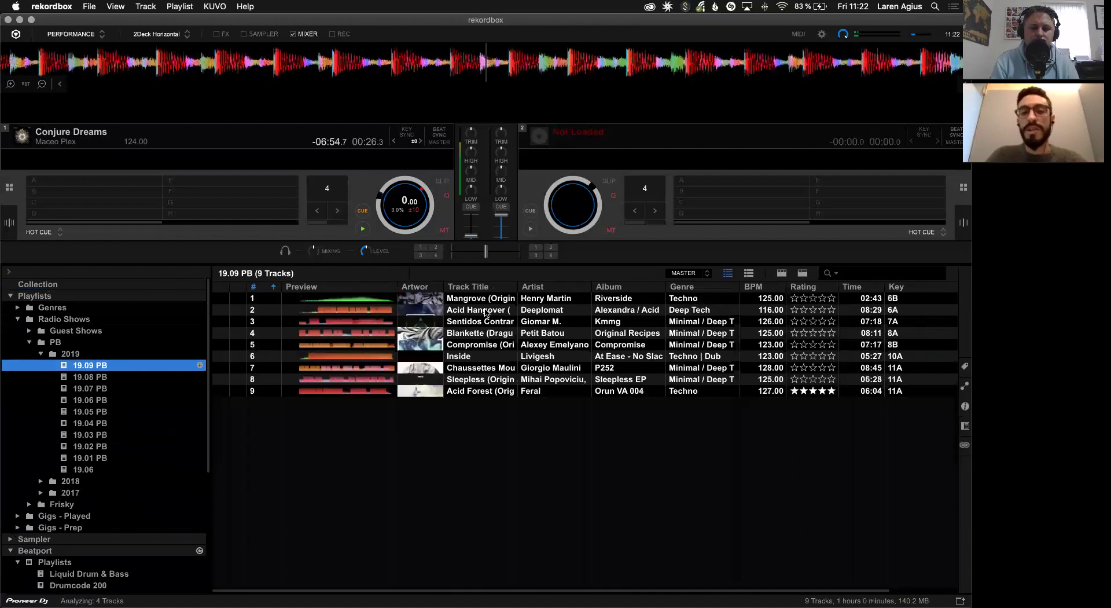
click(485, 313)
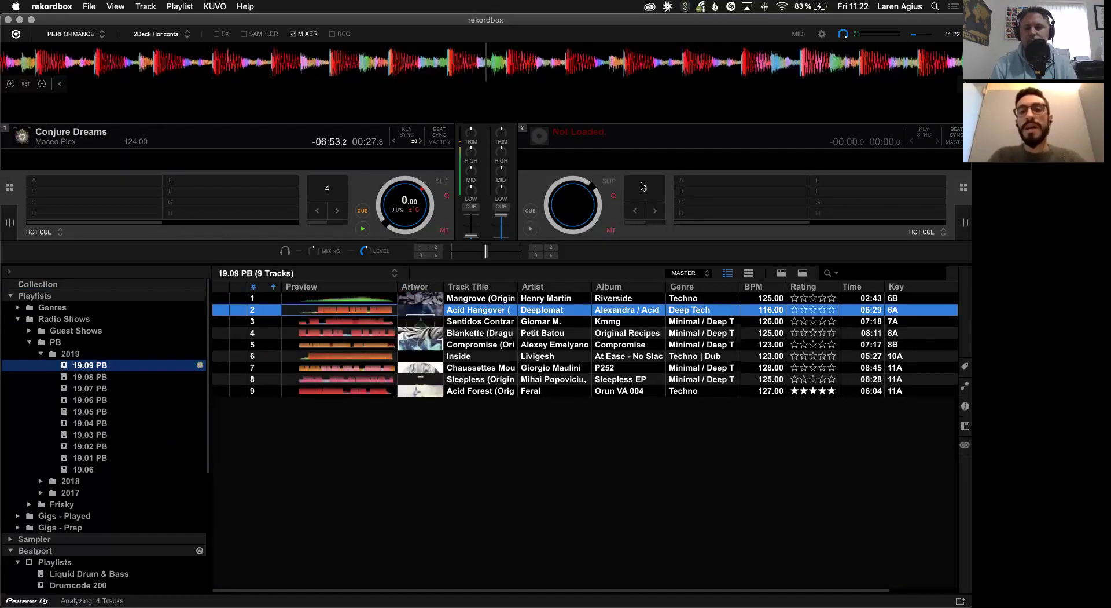
drag(641, 187, 642, 185)
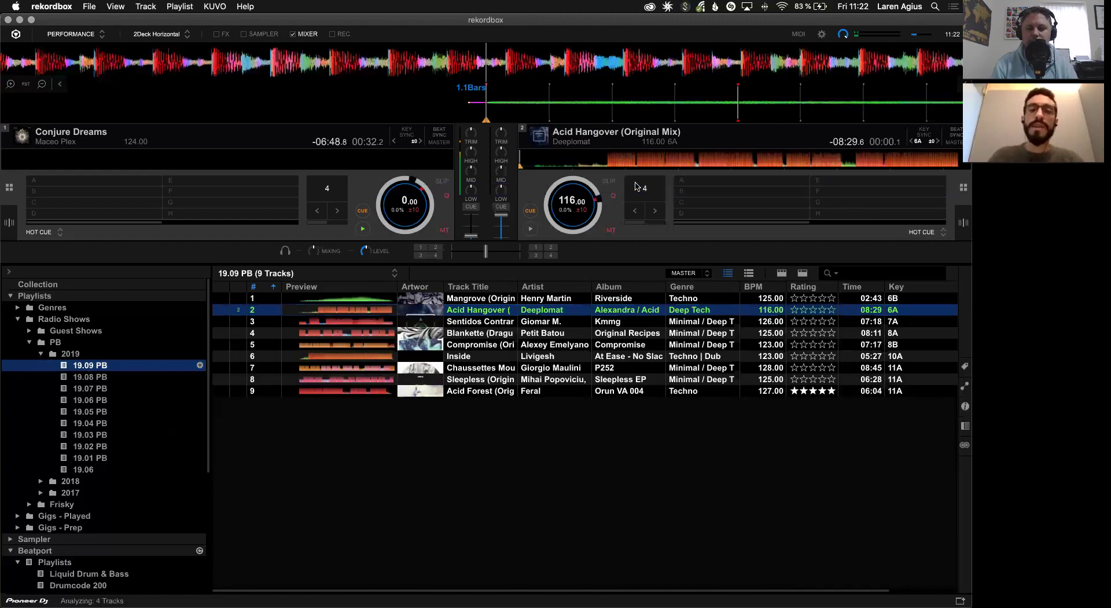
mouse_move(562, 197)
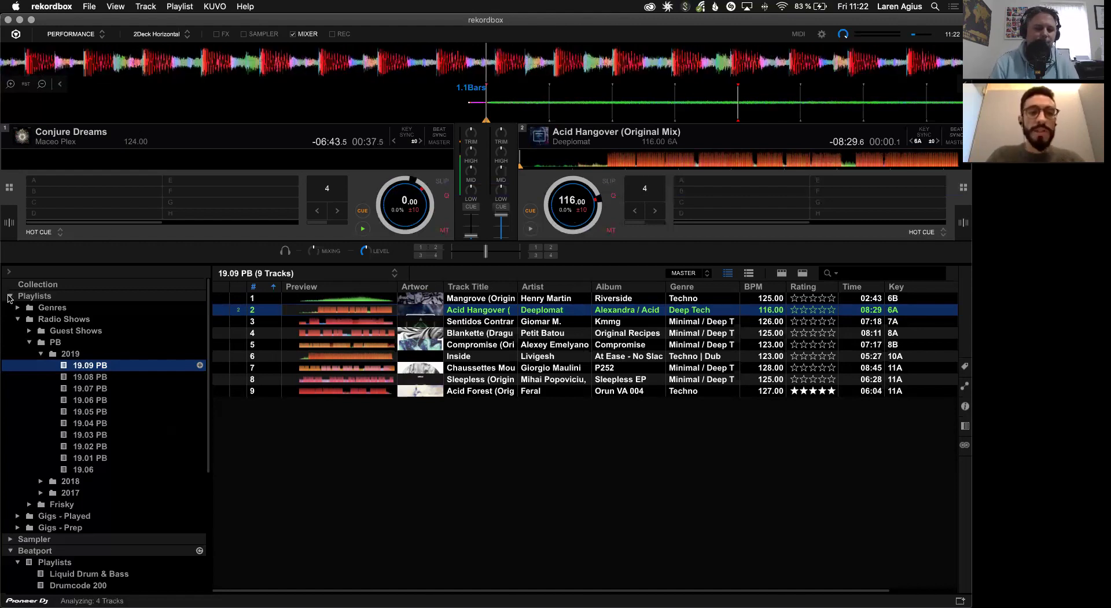
- Search the Beatport catalogue for Richie Hawtin and load Minus/Orange2 onto deck 1
click(18, 319)
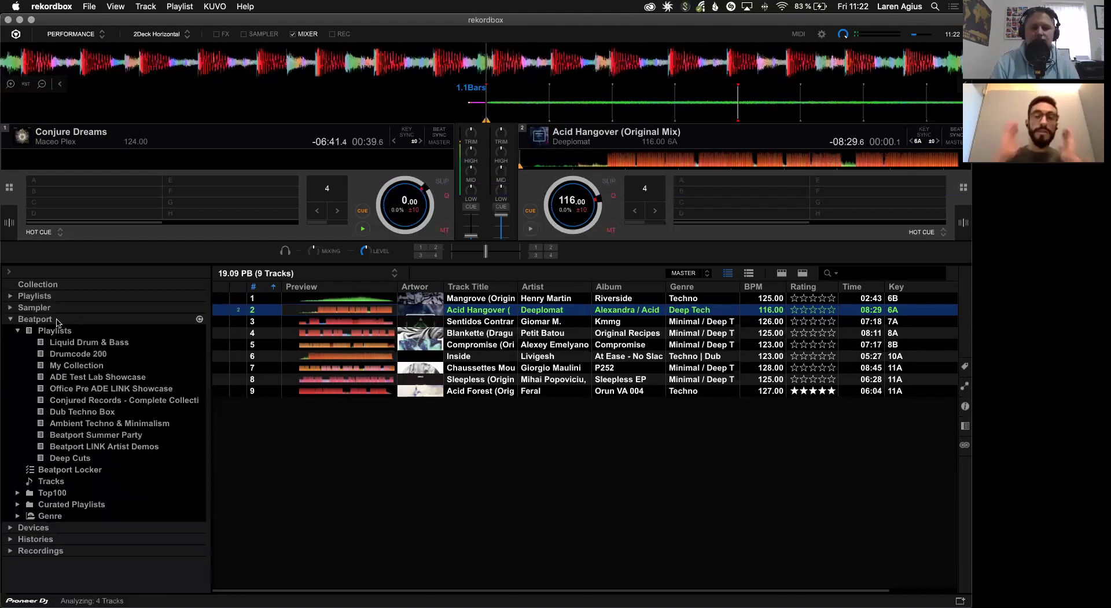
click(58, 321)
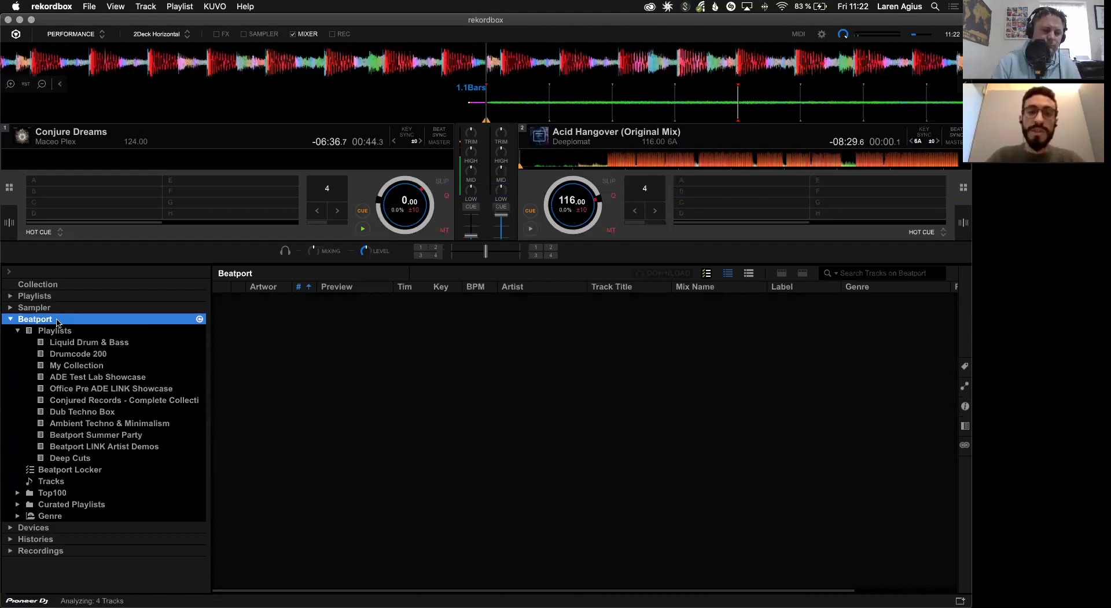
click(860, 274)
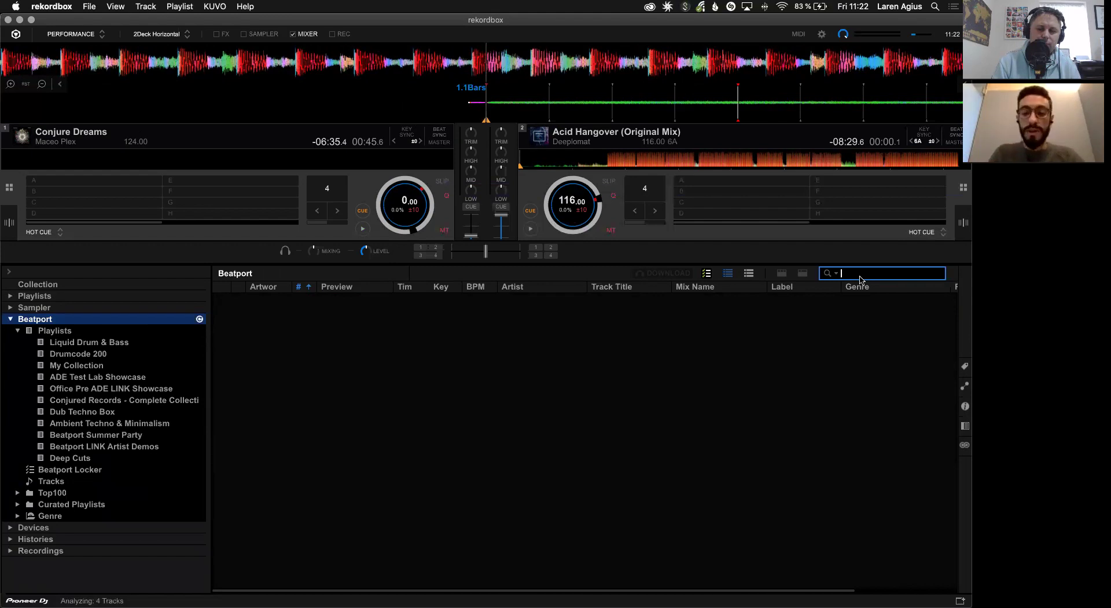
text(Rich)
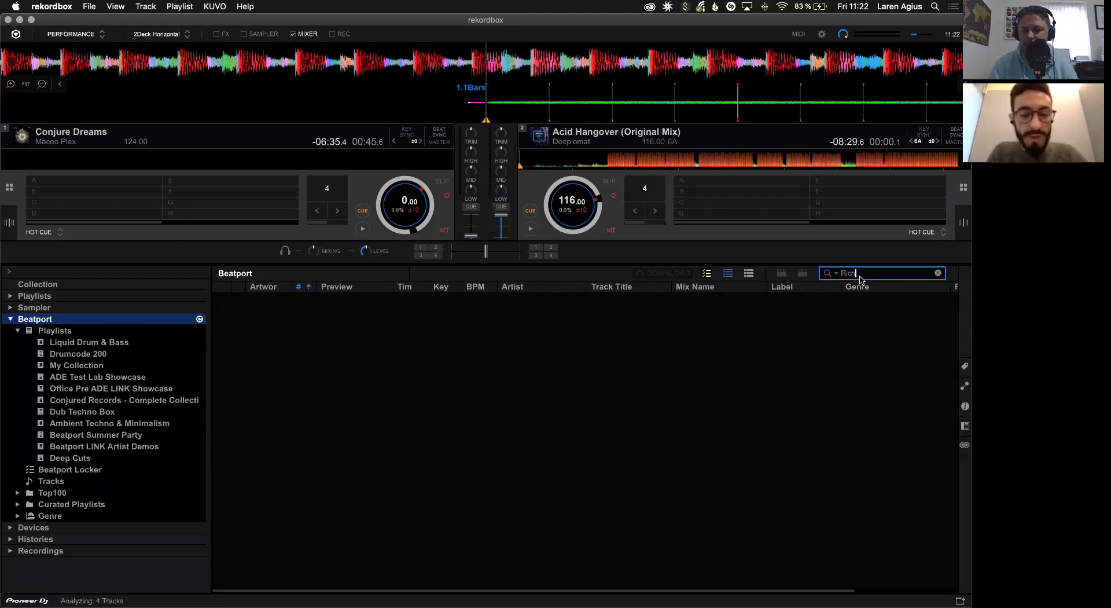
text(ie Hawtin)
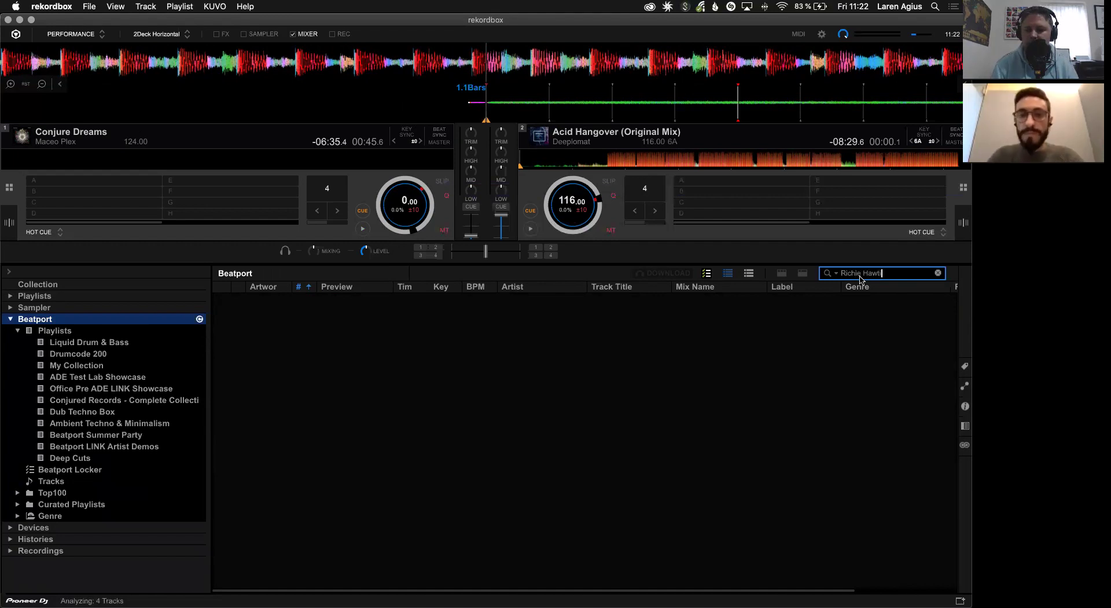
key(Return)
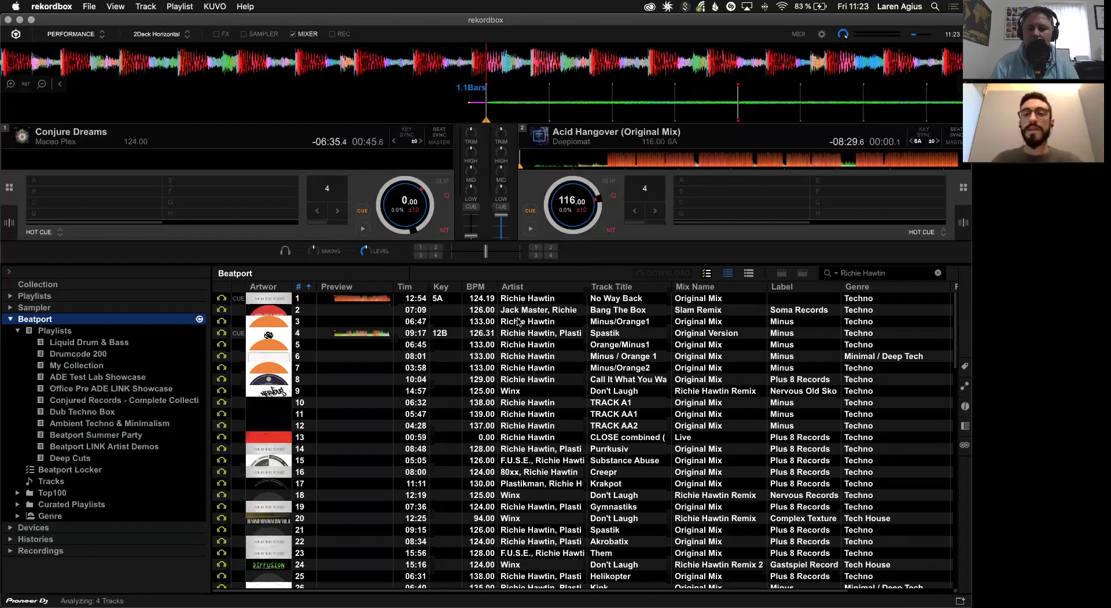
click(528, 371)
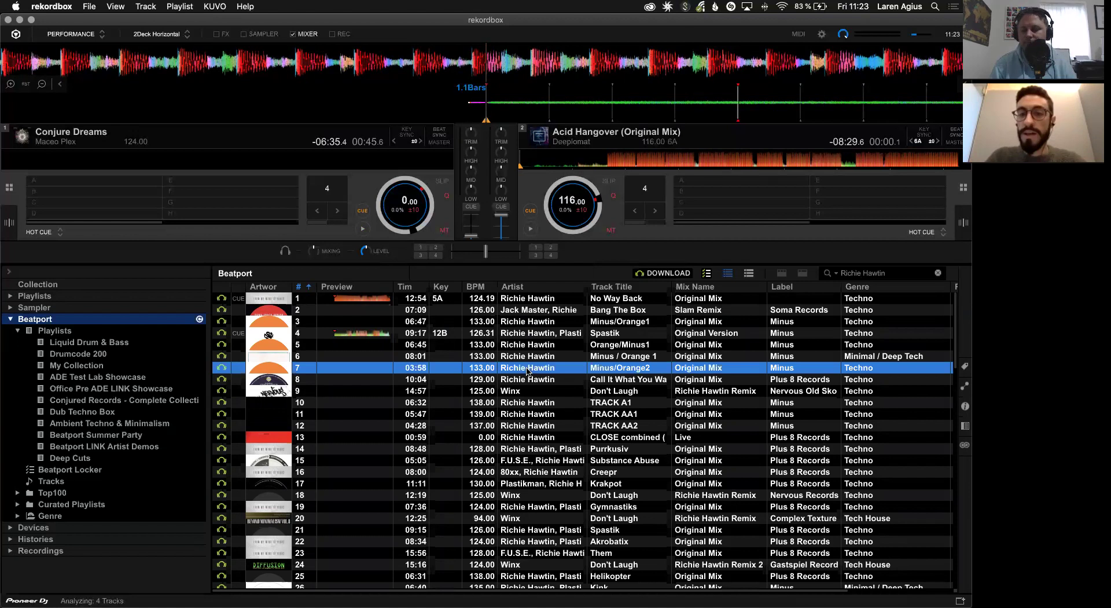
drag(527, 371, 350, 214)
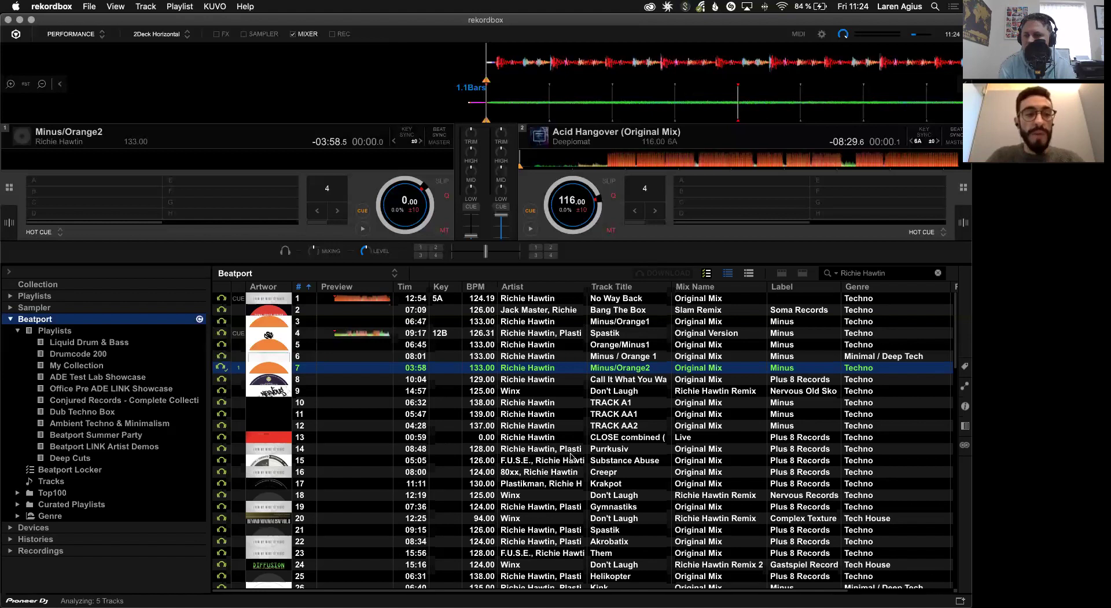
- Open the Best New Leftfield House & Techno: June playlist from Beatport's curated Leftfield House & Techno playlists
double_click(21, 320)
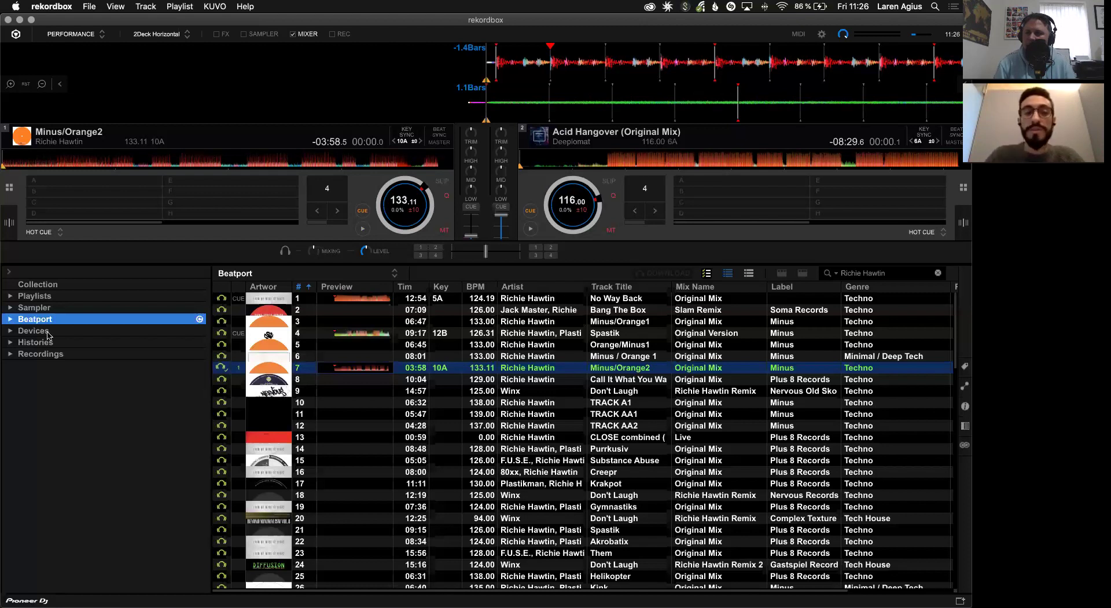
click(10, 320)
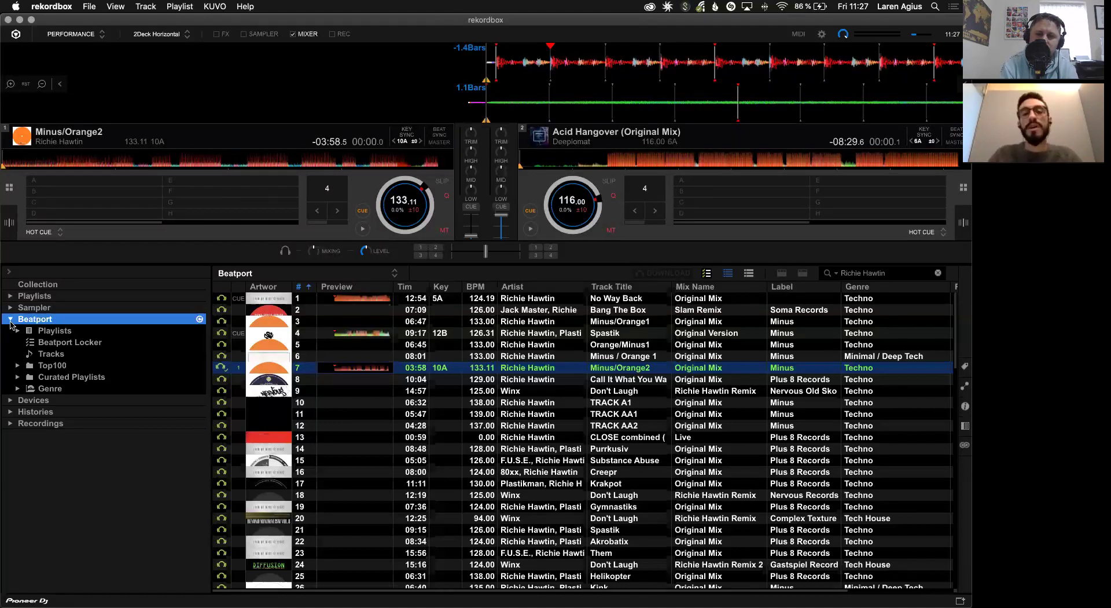
click(18, 377)
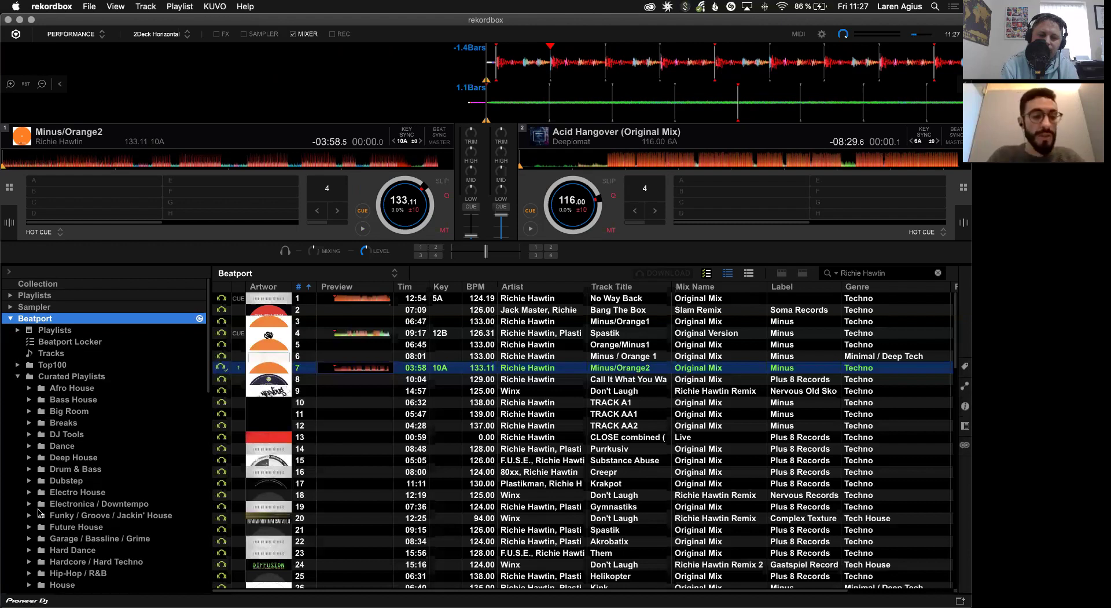
scroll(40, 512, down, 2)
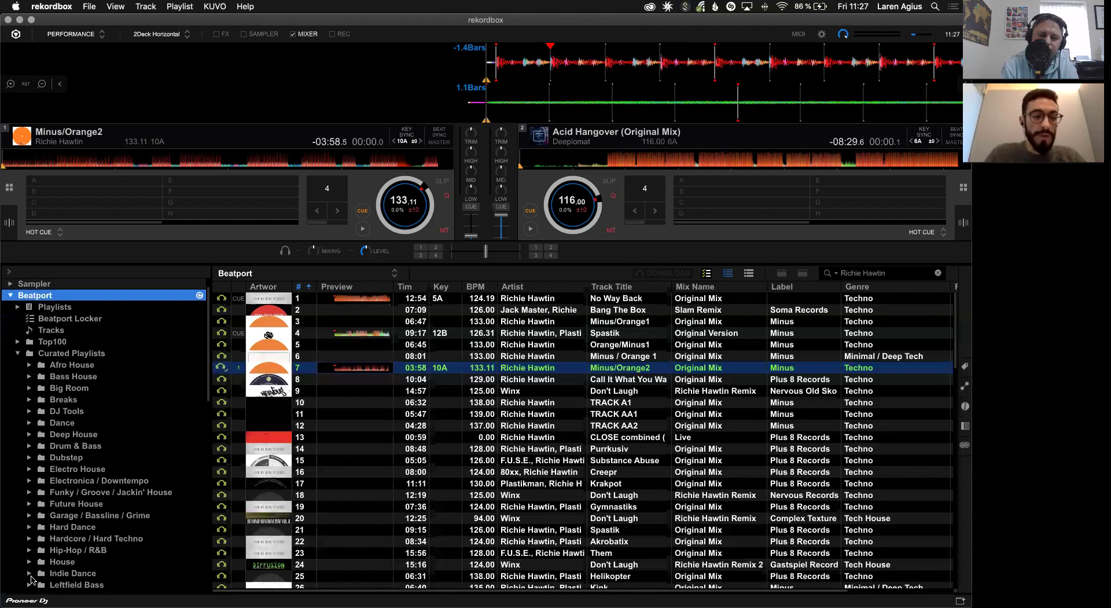
scroll(32, 582, down, 1)
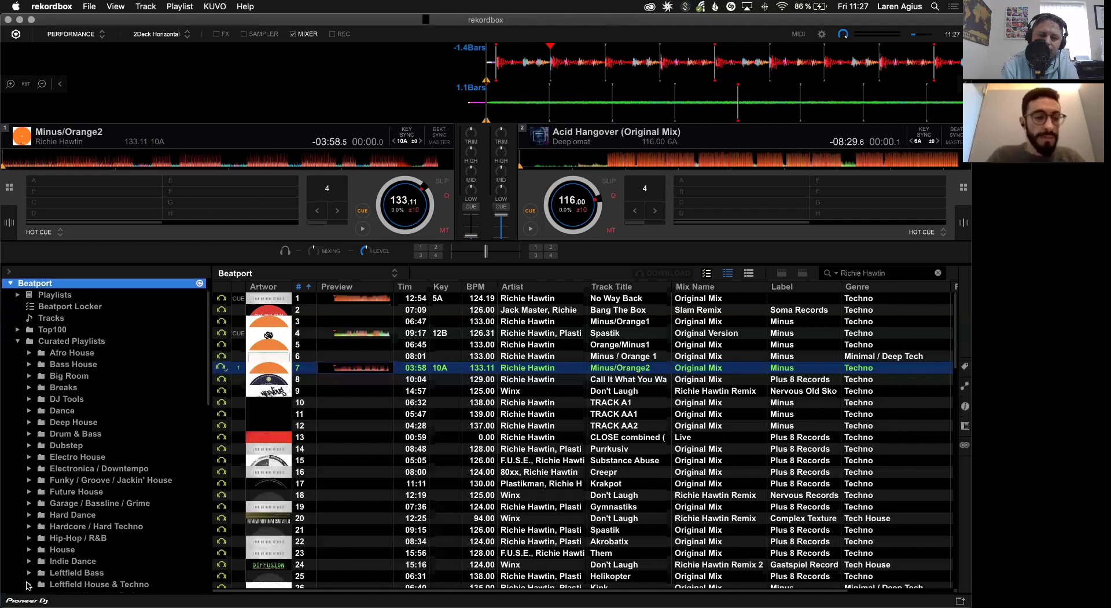
click(28, 584)
scroll(95, 500, down, 1)
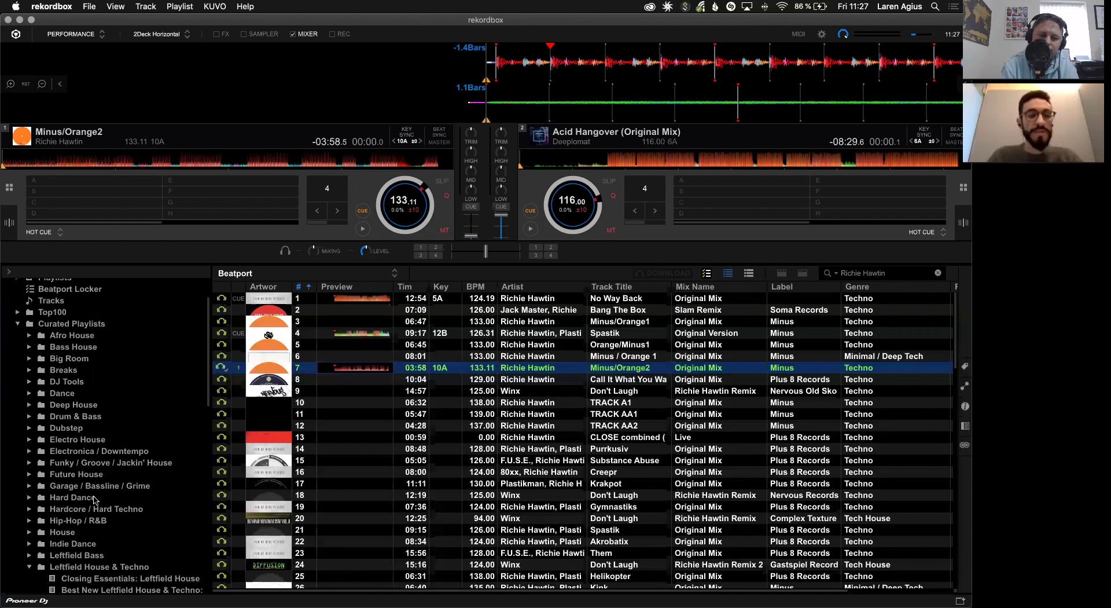
scroll(126, 542, down, 4)
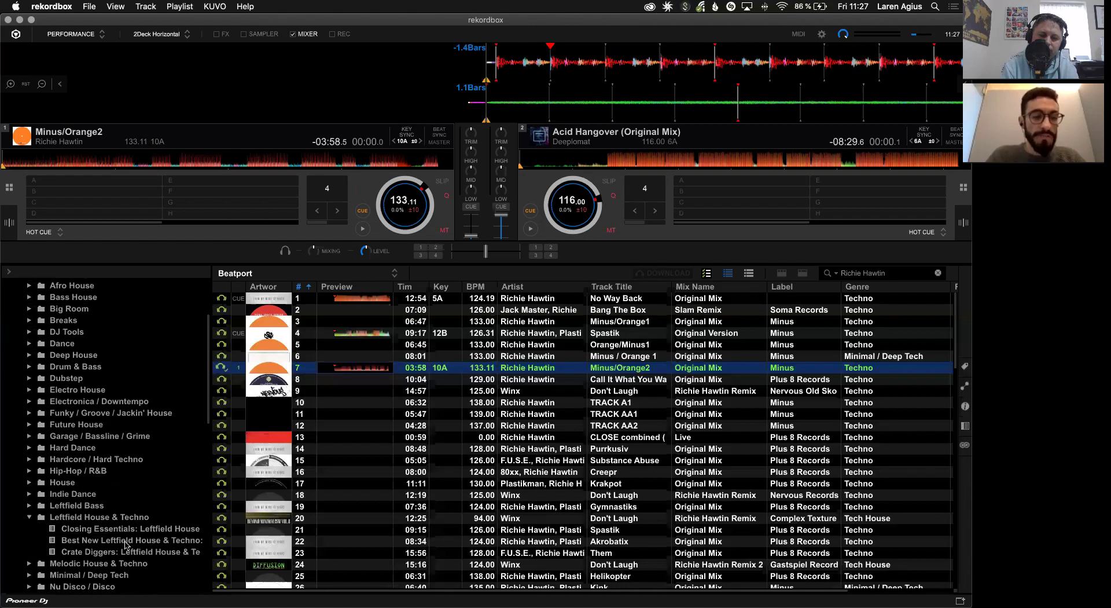
click(126, 542)
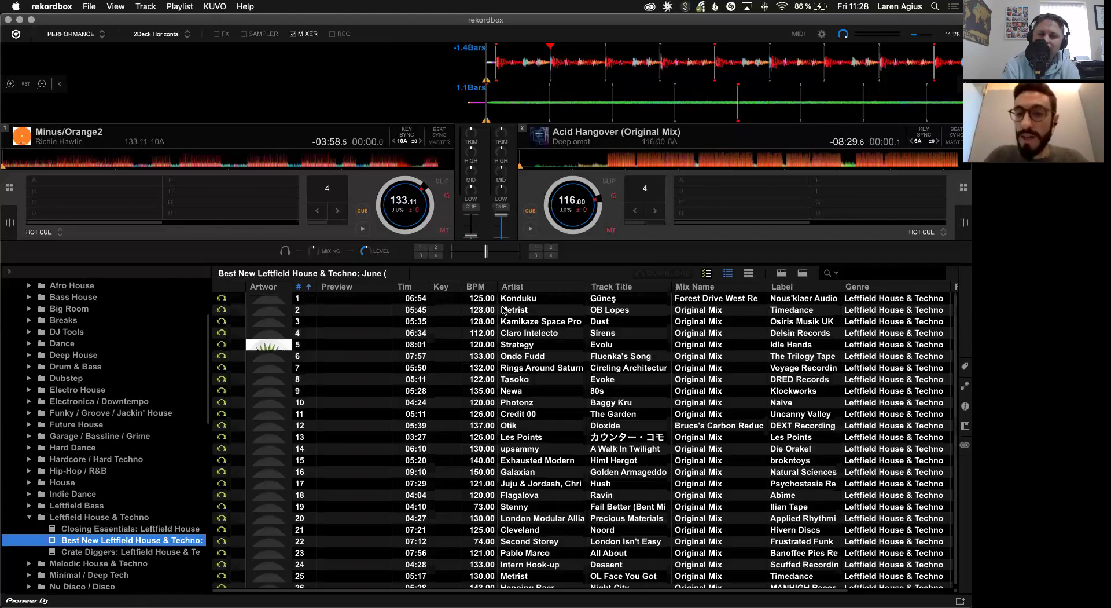
- Load OB Lopes onto deck 1 and Dust onto deck 2 from the curated Leftfield House & Techno playlist
double_click(602, 310)
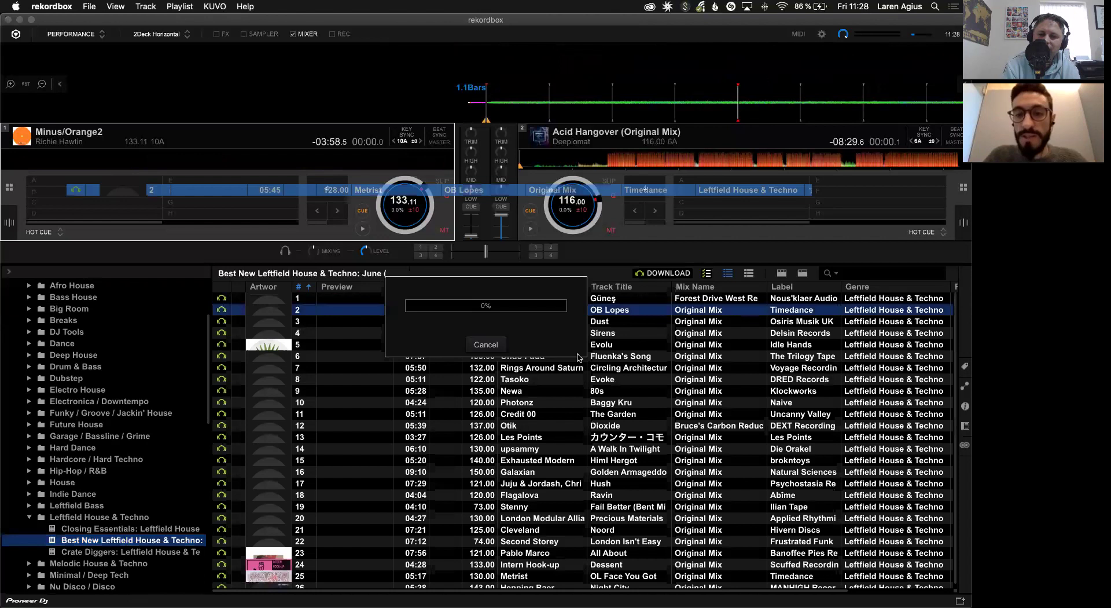
drag(607, 325, 685, 225)
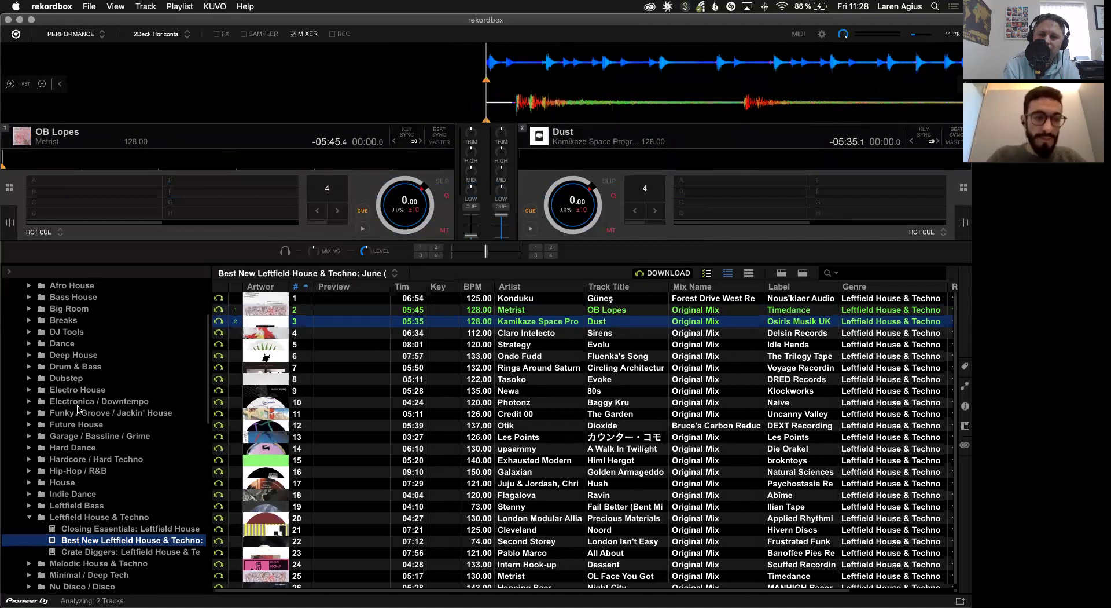
- Open the Beatport Locker and load its track There Will Be Dub onto deck 1
scroll(20, 378, up, 5)
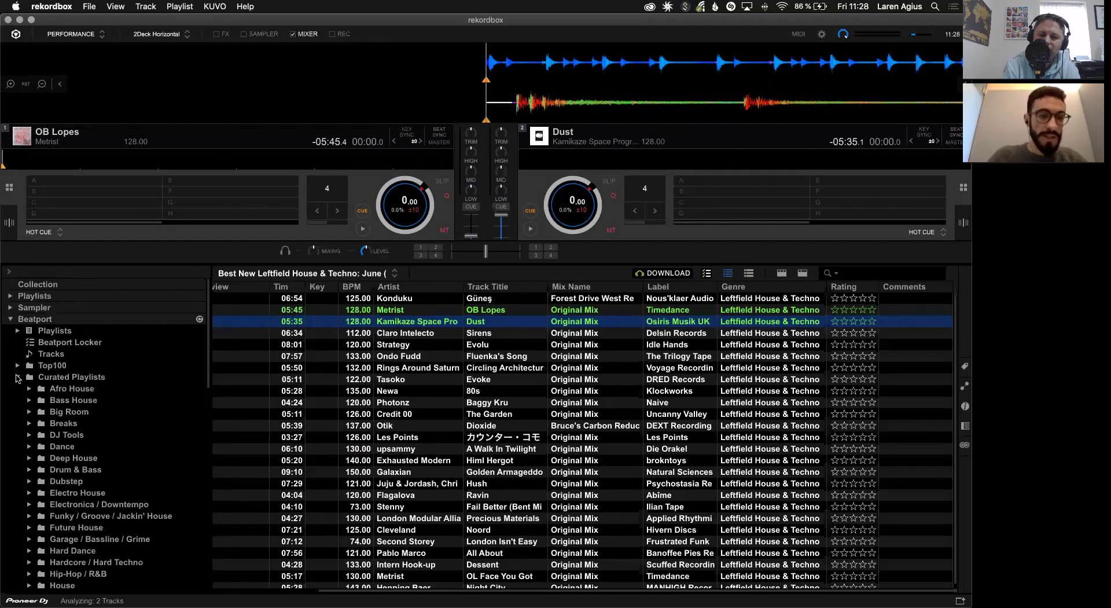
click(58, 343)
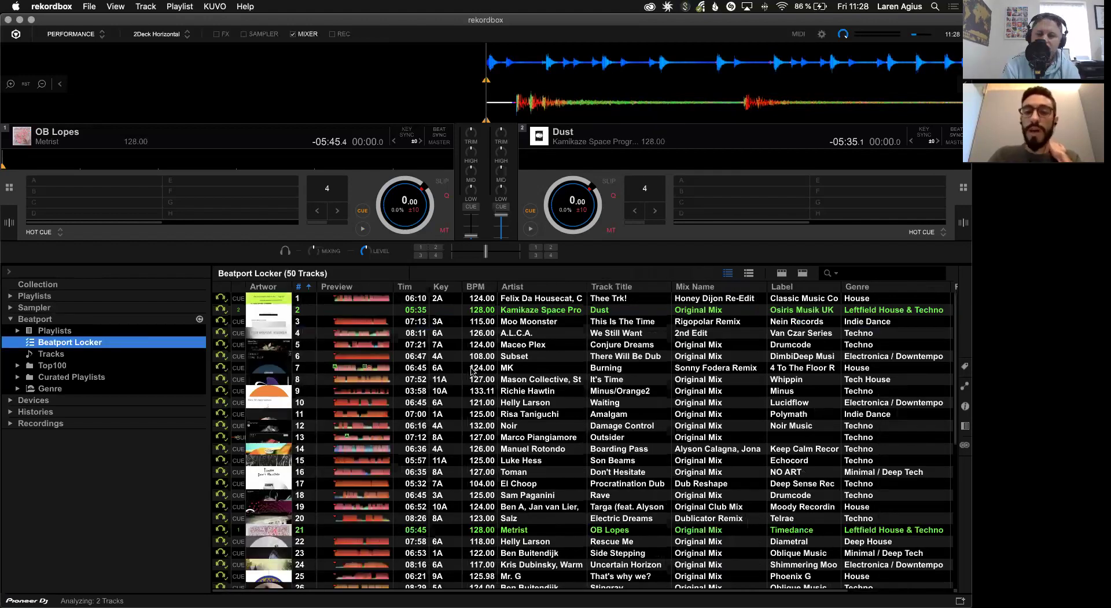
drag(524, 357, 636, 234)
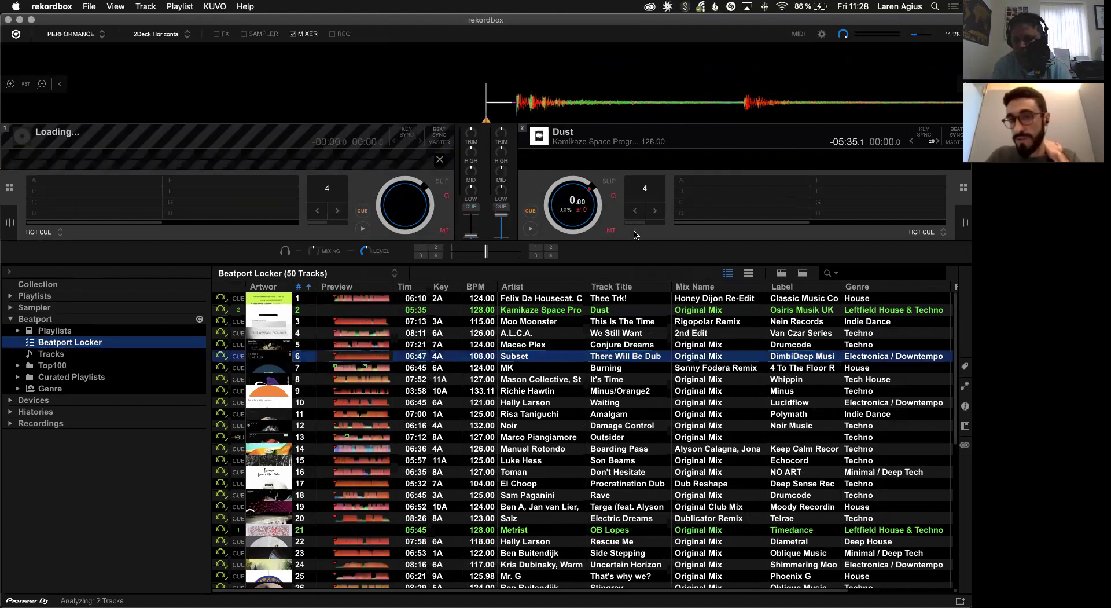